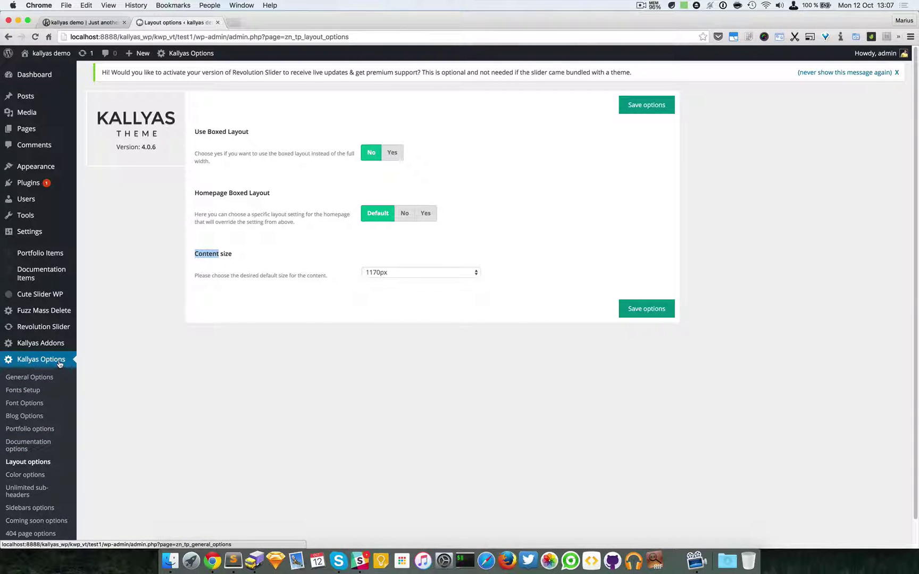
Reload the demo site's blog page to show its current full-width look.
{"action": "left_click", "coordinate": [432, 401]}
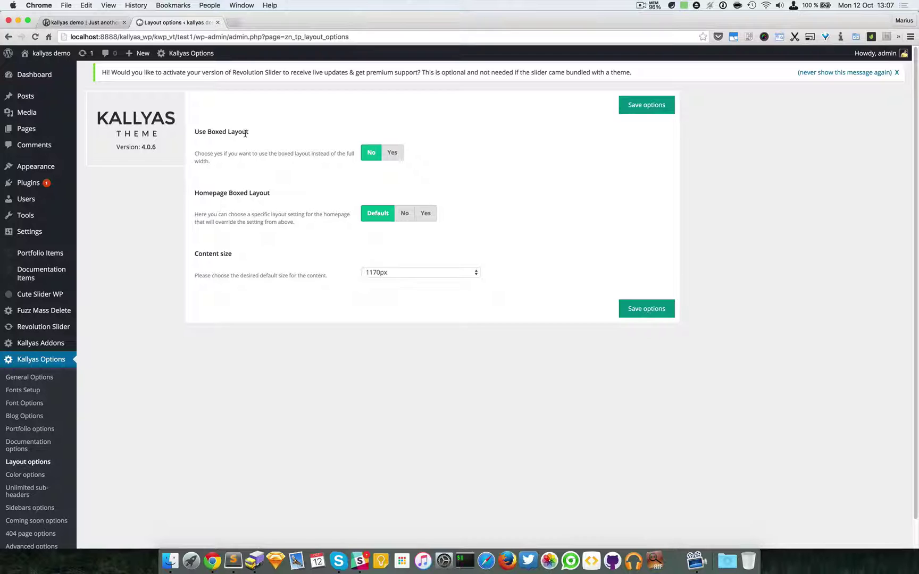
{"action": "left_click", "coordinate": [81, 22]}
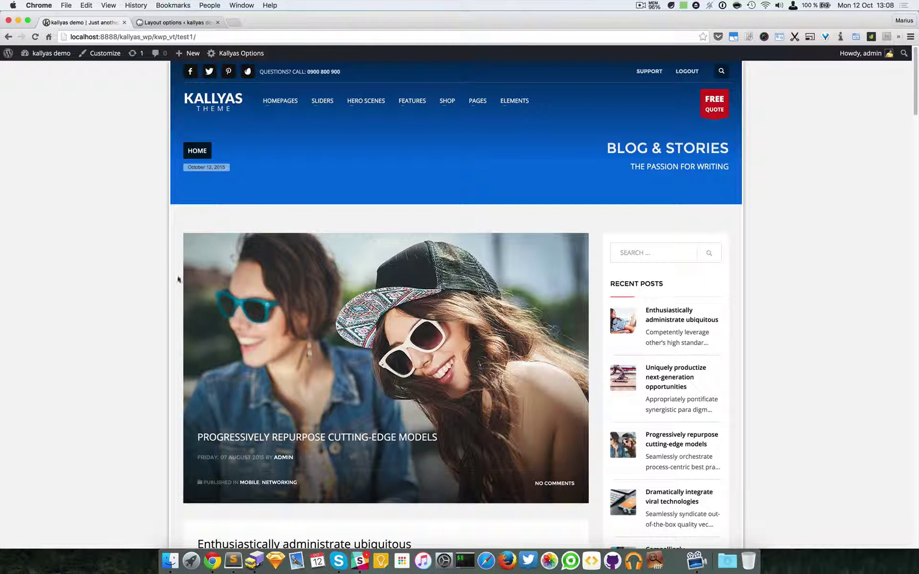
{"action": "left_click", "coordinate": [34, 37]}
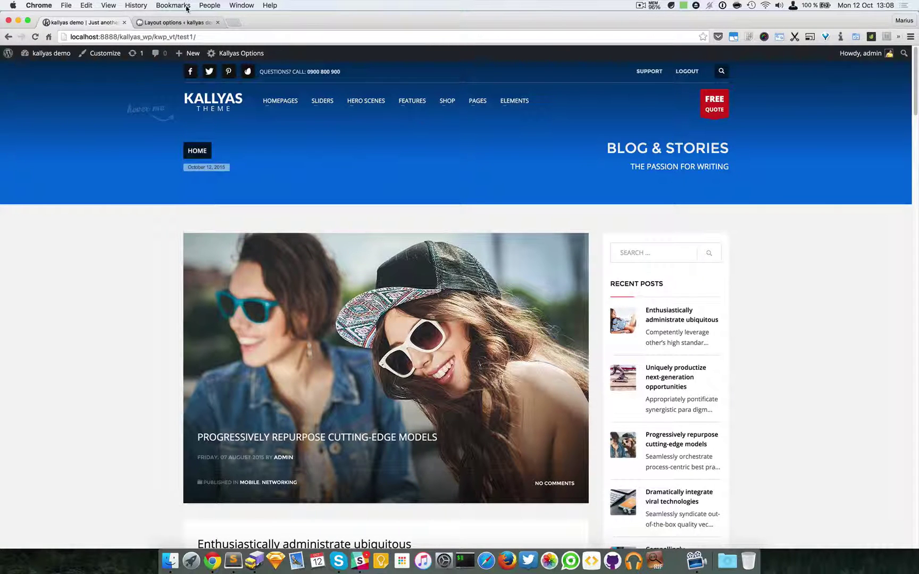
Set Use Boxed Layout to Yes and save the layout options.
{"action": "left_click", "coordinate": [180, 22]}
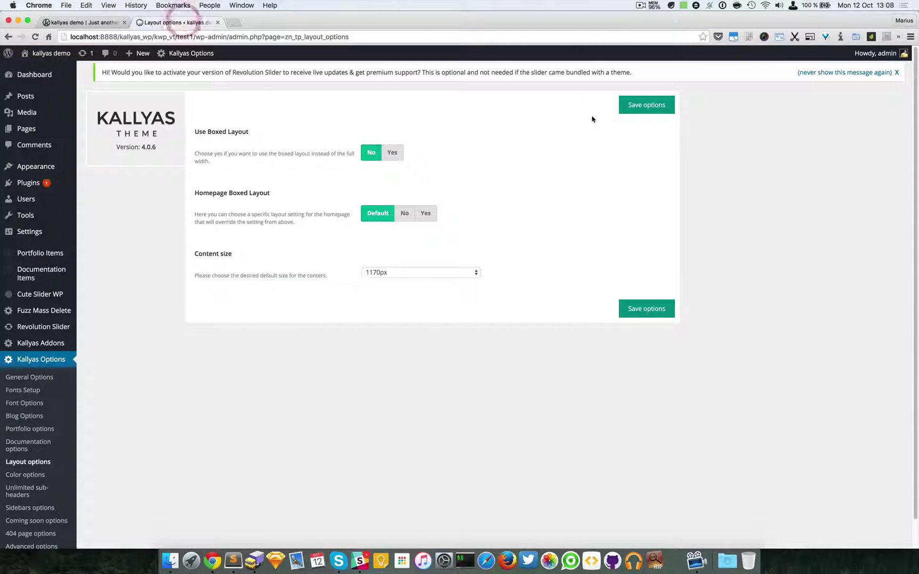
{"action": "left_click", "coordinate": [394, 152]}
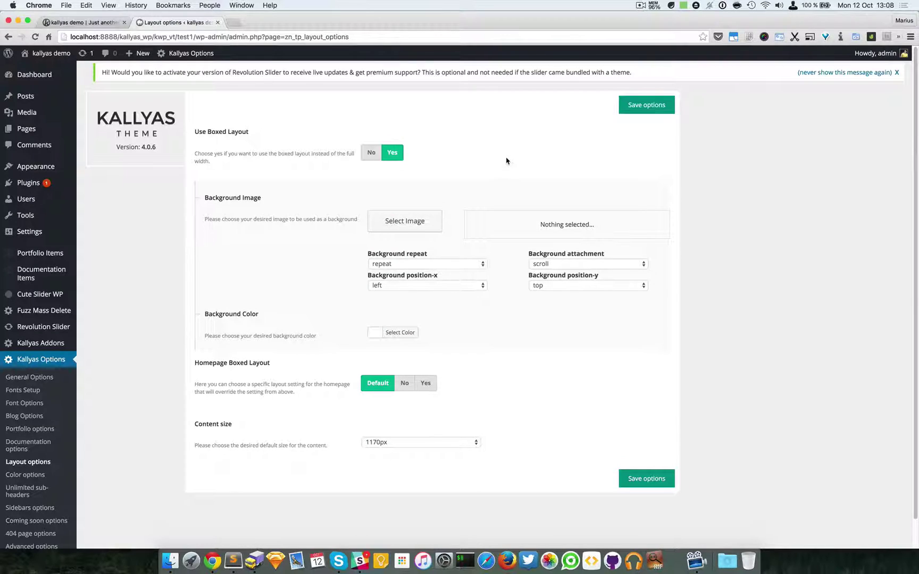
{"action": "left_click", "coordinate": [639, 108]}
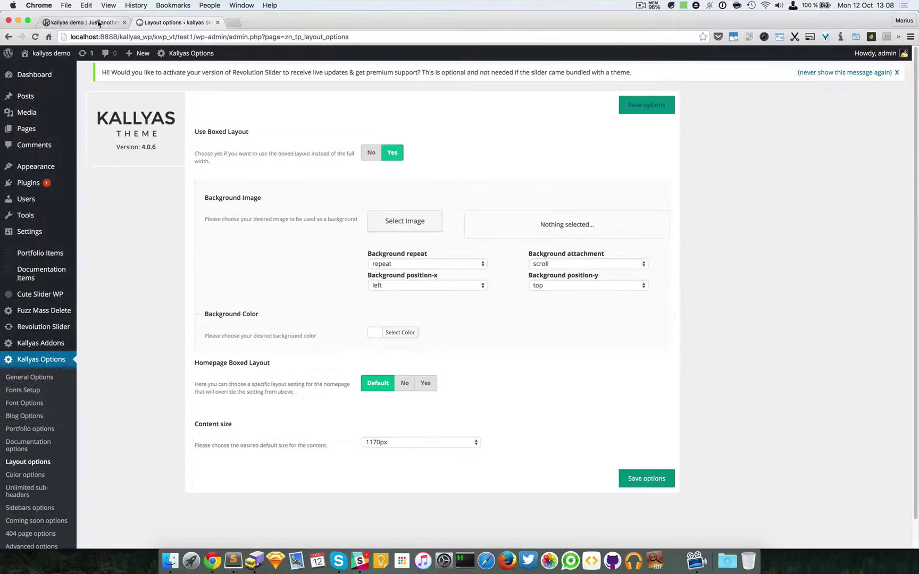
Reload the demo blog page to preview the boxed design, then return to Layout options.
{"action": "left_click", "coordinate": [82, 21]}
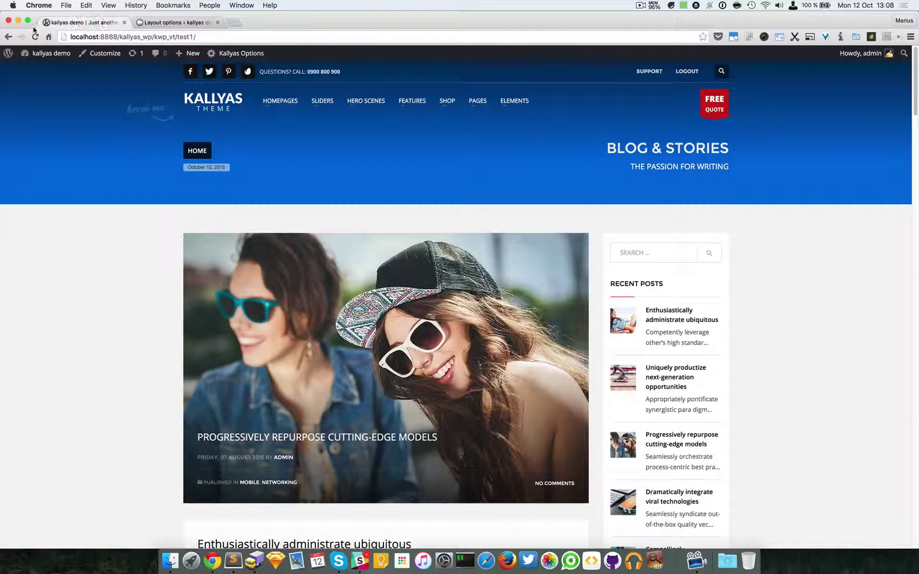
{"action": "left_click", "coordinate": [34, 36]}
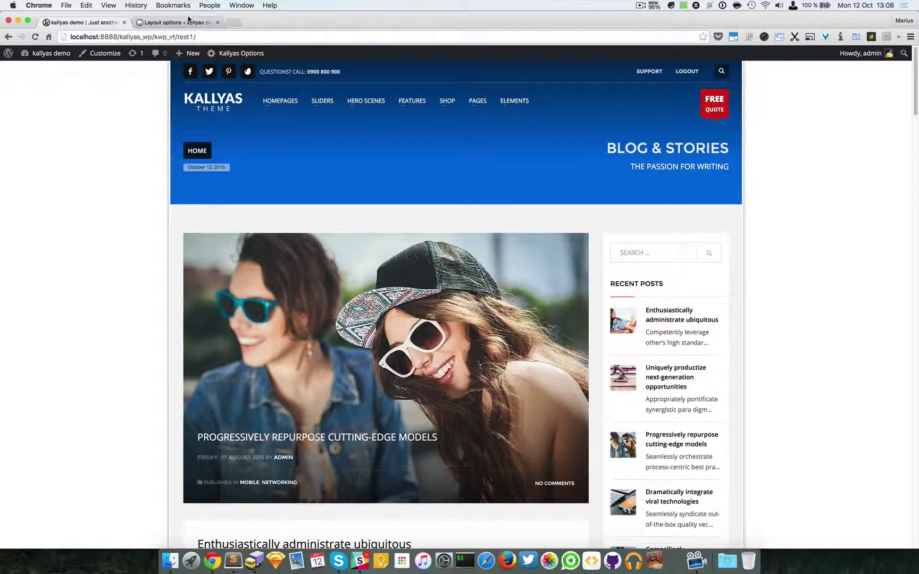
{"action": "left_click", "coordinate": [188, 23]}
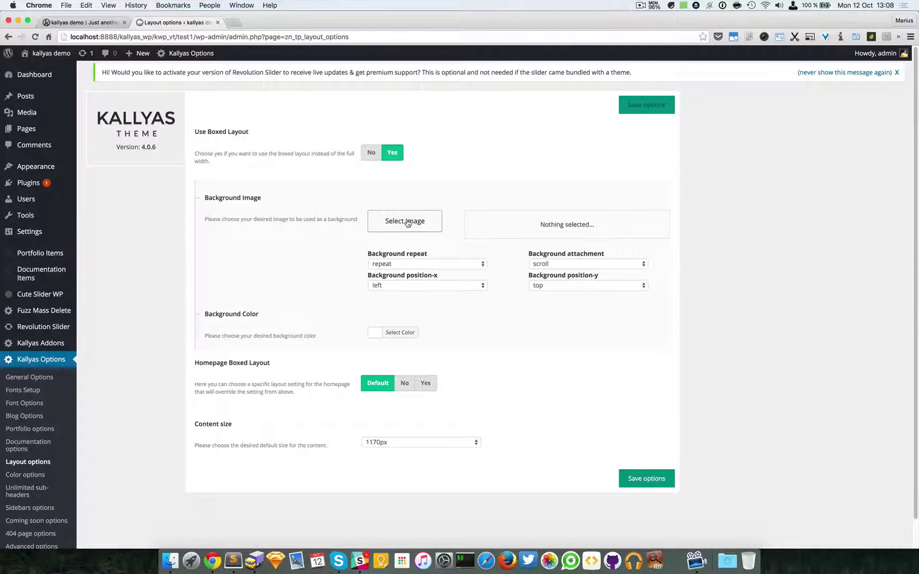
Choose a teal boxed background colour in the picker and save the options.
{"action": "left_click", "coordinate": [387, 334]}
{"action": "left_click", "coordinate": [407, 367]}
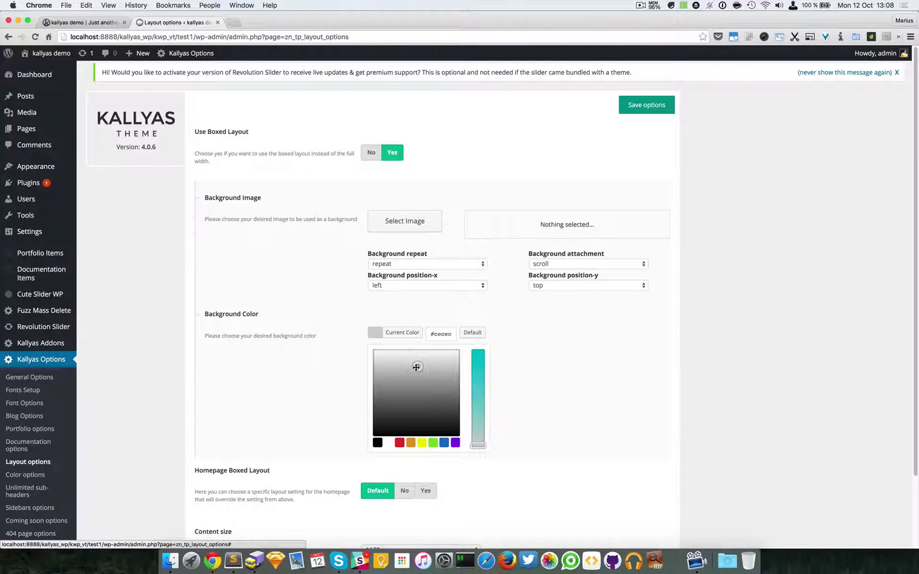
{"action": "left_click", "coordinate": [417, 366]}
{"action": "left_click", "coordinate": [475, 371]}
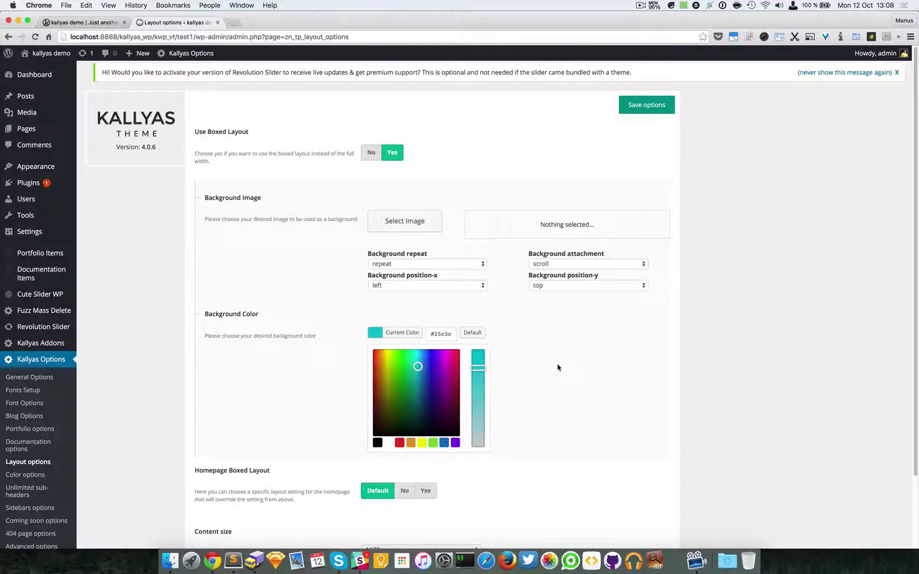
{"action": "left_click", "coordinate": [558, 362]}
{"action": "left_click", "coordinate": [639, 107]}
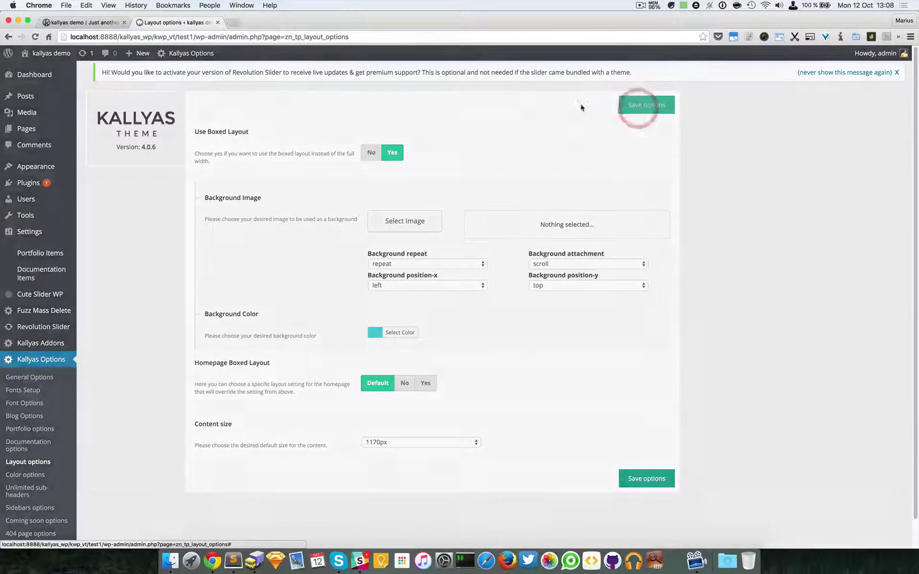
Reload the demo blog page to confirm the teal background, then return to Layout options.
{"action": "left_click", "coordinate": [79, 22]}
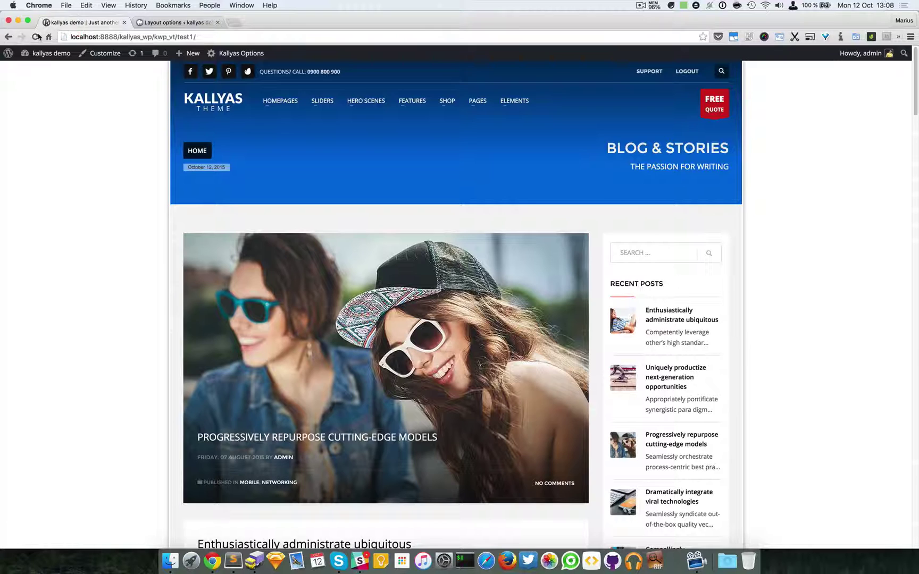
{"action": "left_click", "coordinate": [35, 37]}
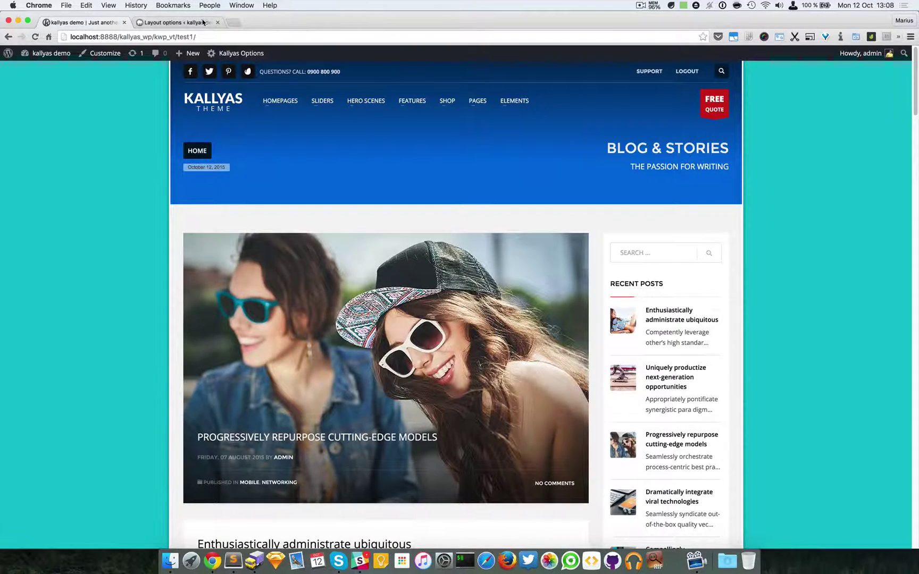
{"action": "left_click", "coordinate": [175, 22]}
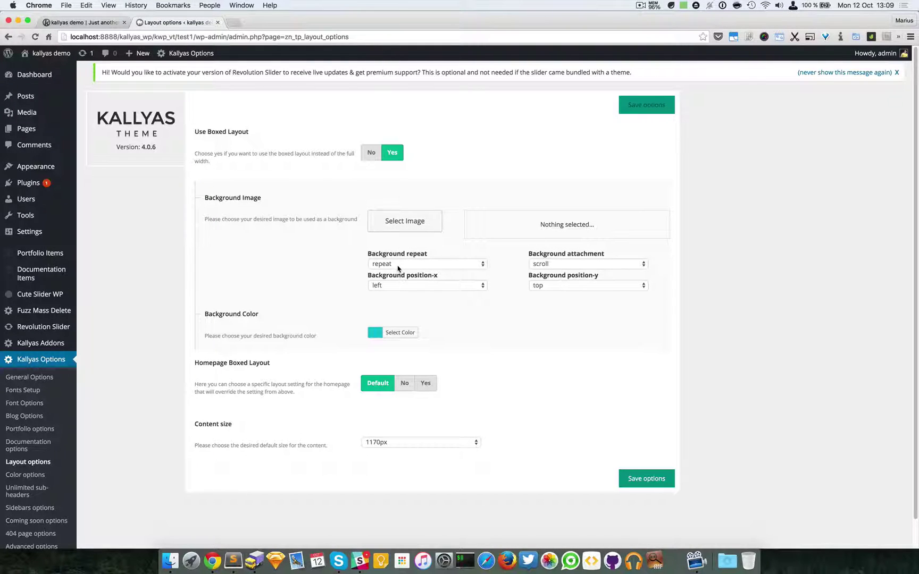
{"action": "left_click", "coordinate": [389, 265]}
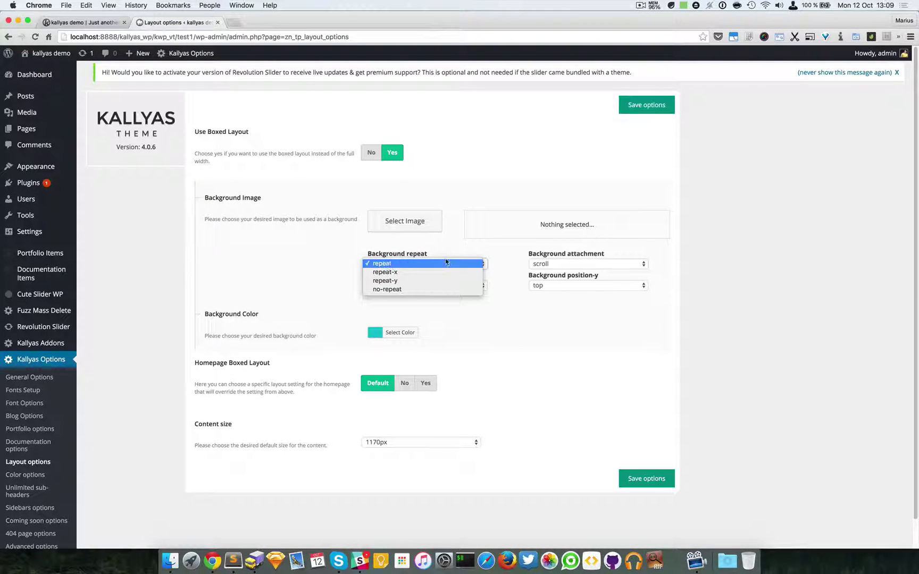
{"action": "left_click", "coordinate": [464, 250]}
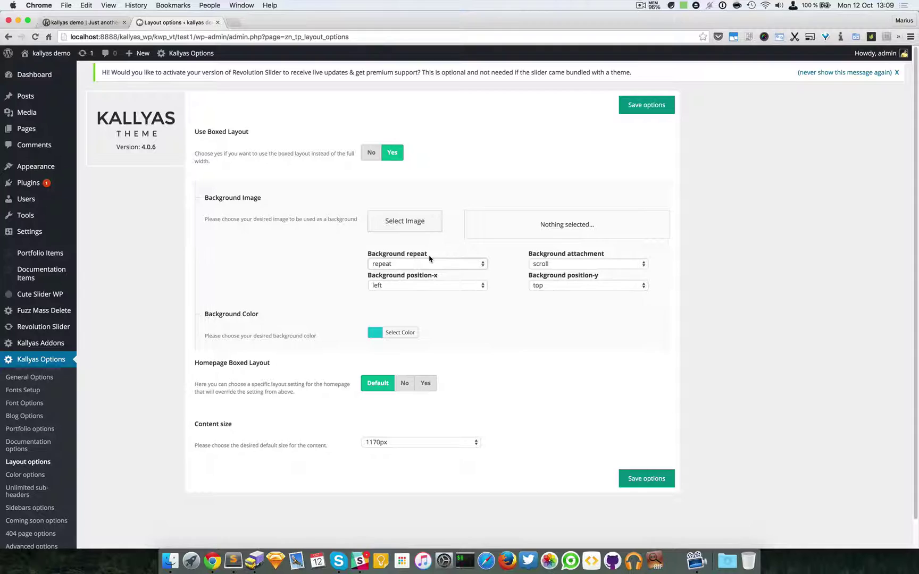
{"action": "left_click", "coordinate": [448, 262]}
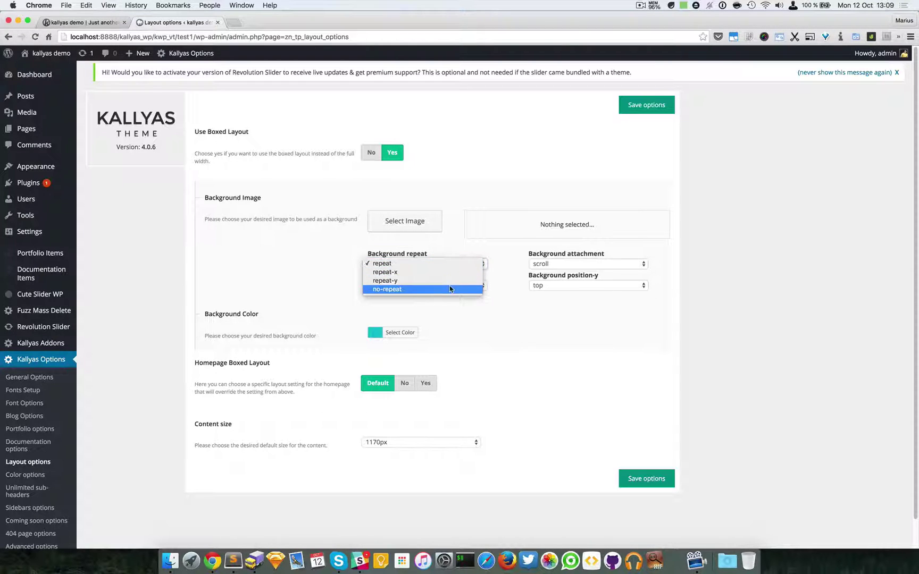
{"action": "left_click", "coordinate": [554, 325]}
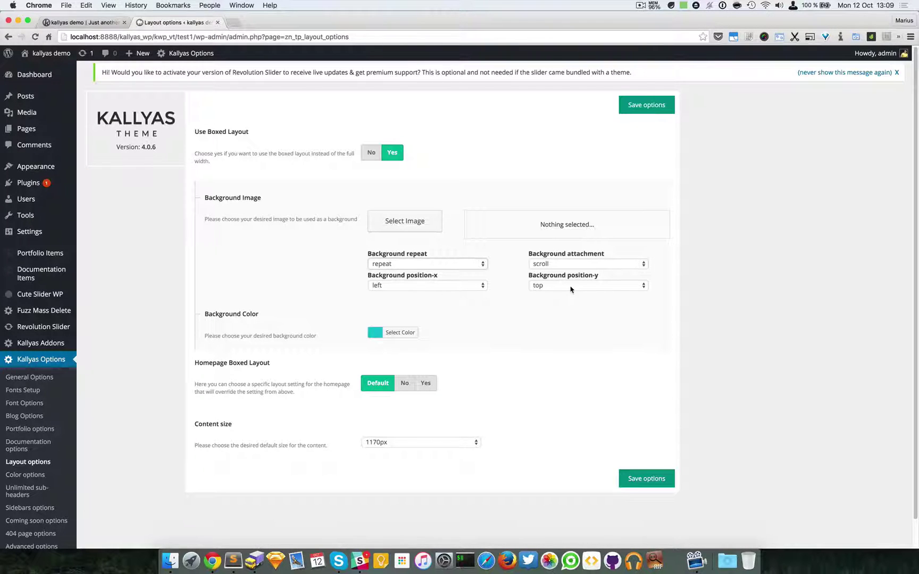
{"action": "left_click", "coordinate": [576, 263]}
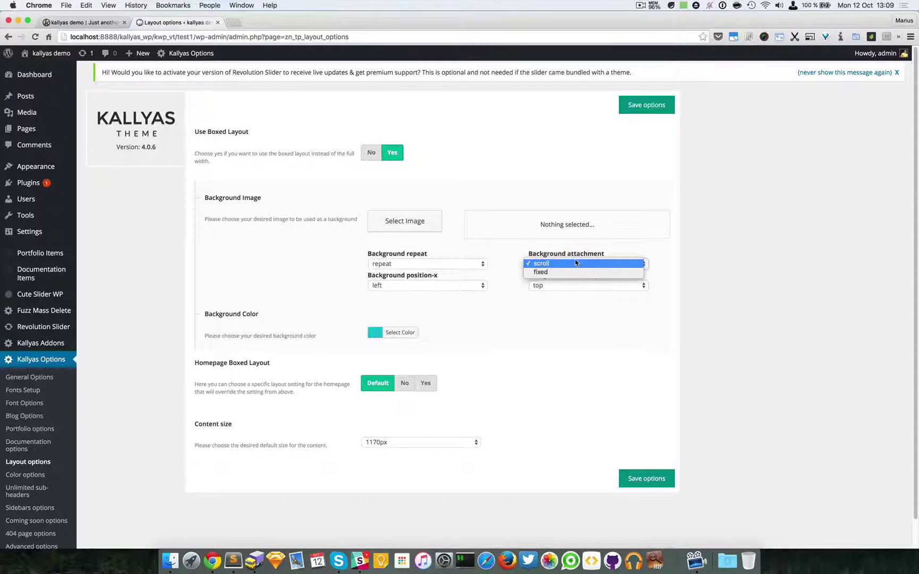
{"action": "left_click", "coordinate": [685, 269]}
{"action": "left_click", "coordinate": [94, 22]}
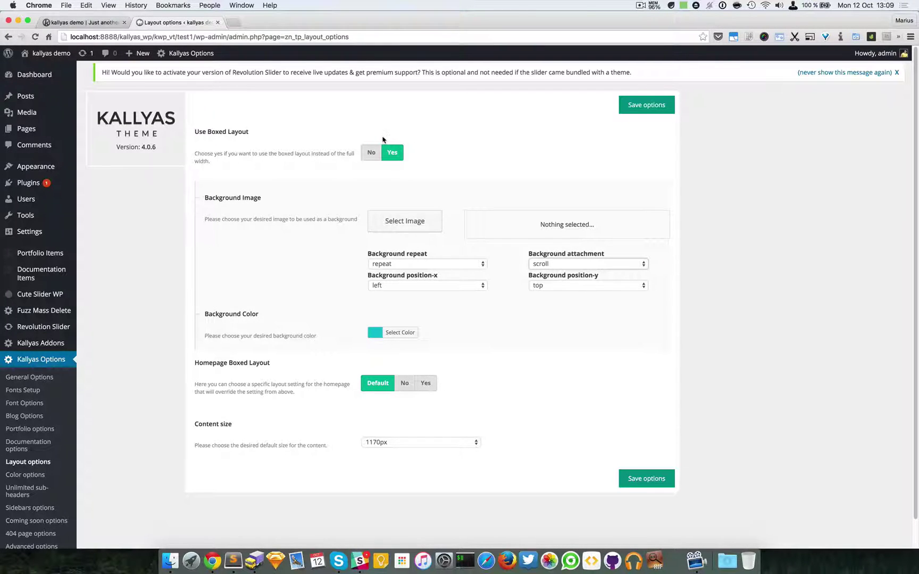
{"action": "left_click", "coordinate": [372, 153]}
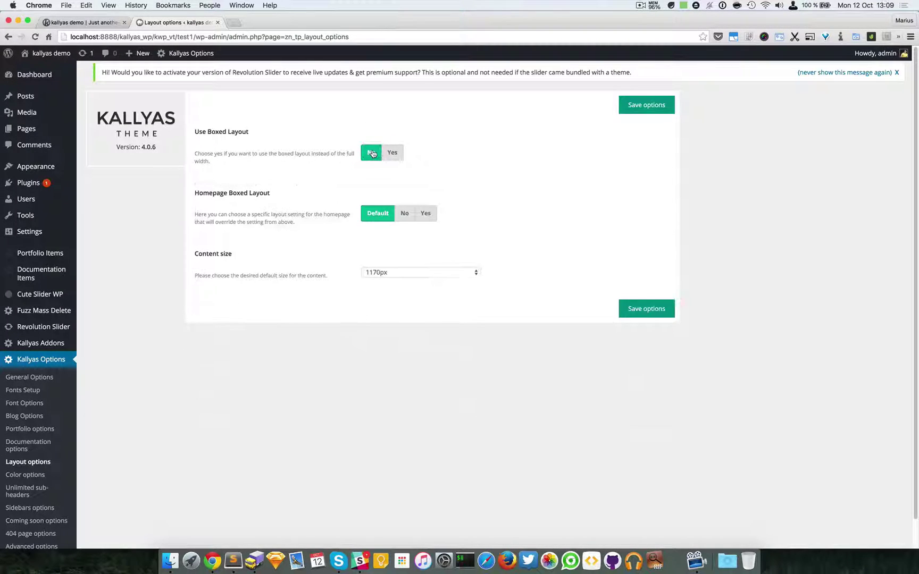
{"action": "left_click", "coordinate": [646, 105]}
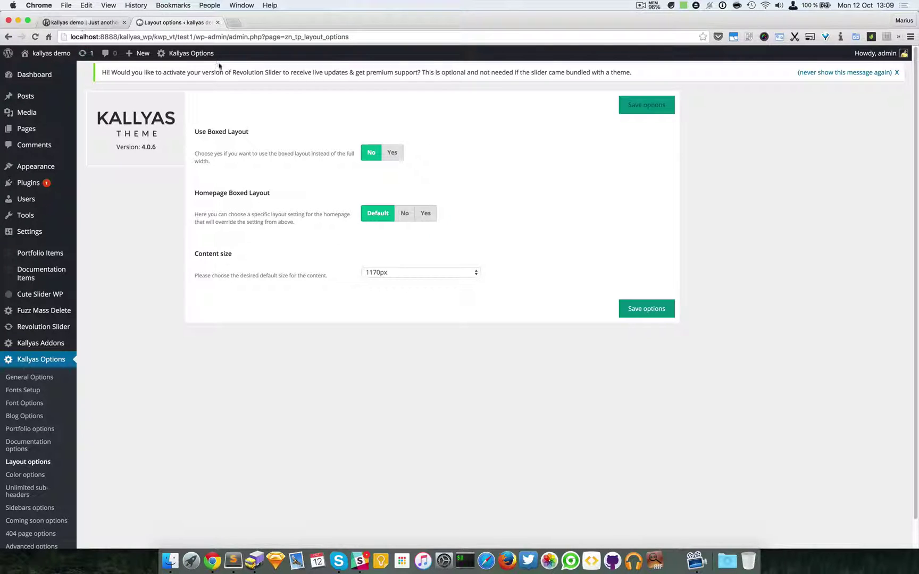
{"action": "left_click", "coordinate": [80, 20]}
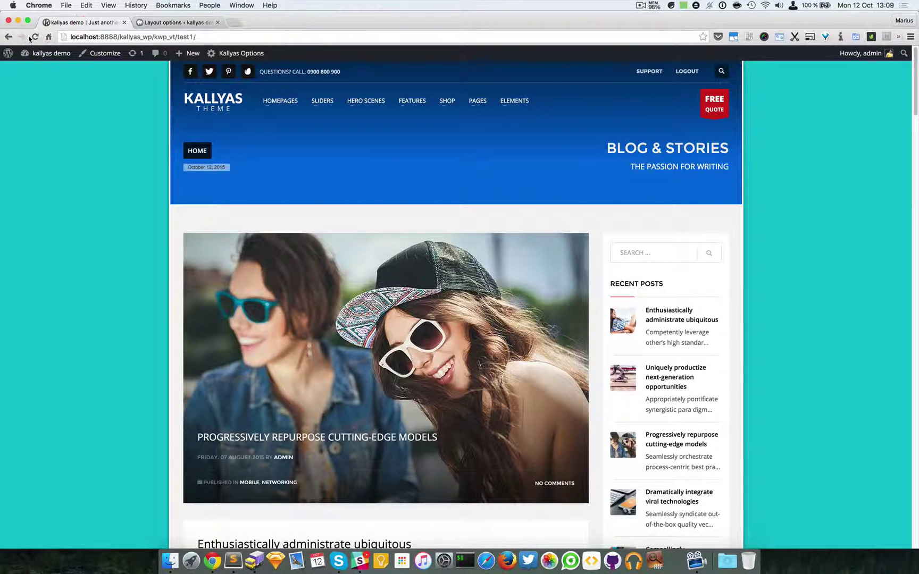
{"action": "left_click", "coordinate": [33, 36]}
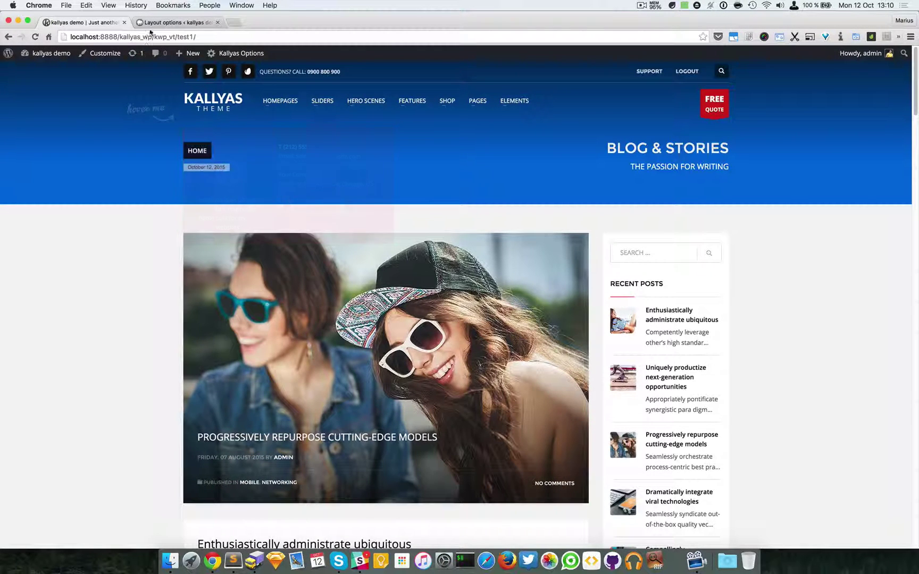
{"action": "left_click", "coordinate": [155, 22]}
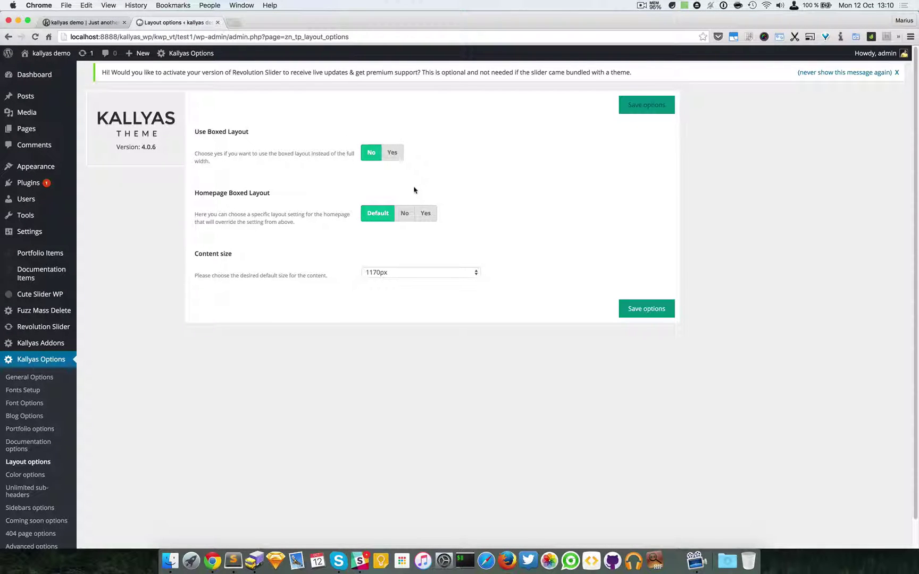
Set Homepage Boxed Layout to Yes, save, and reload the front page.
{"action": "left_click", "coordinate": [426, 213]}
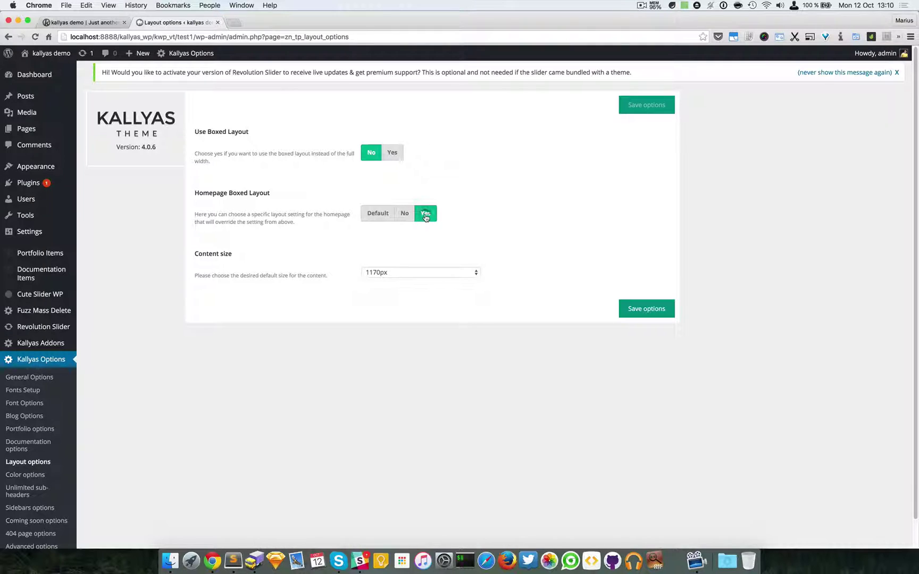
{"action": "left_click", "coordinate": [636, 108]}
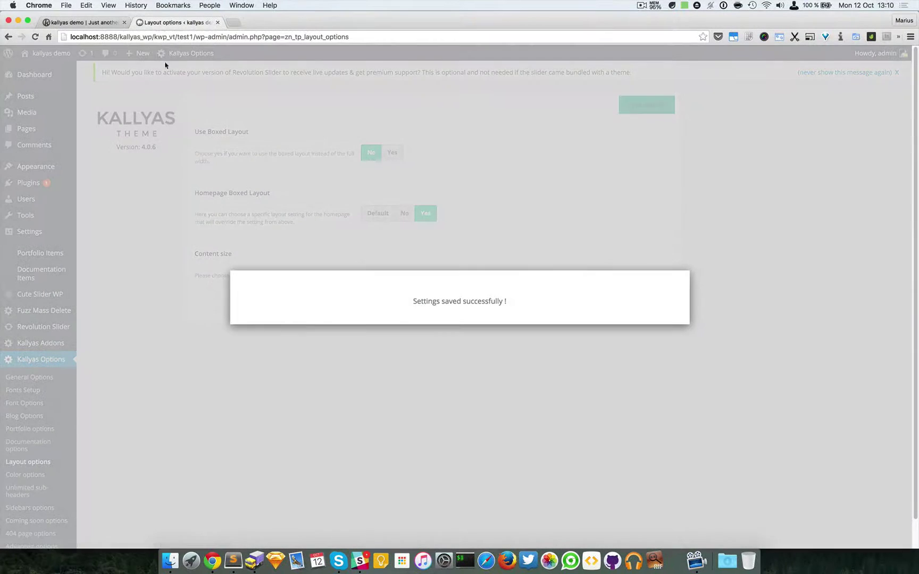
{"action": "left_click", "coordinate": [83, 27]}
{"action": "left_click", "coordinate": [35, 38]}
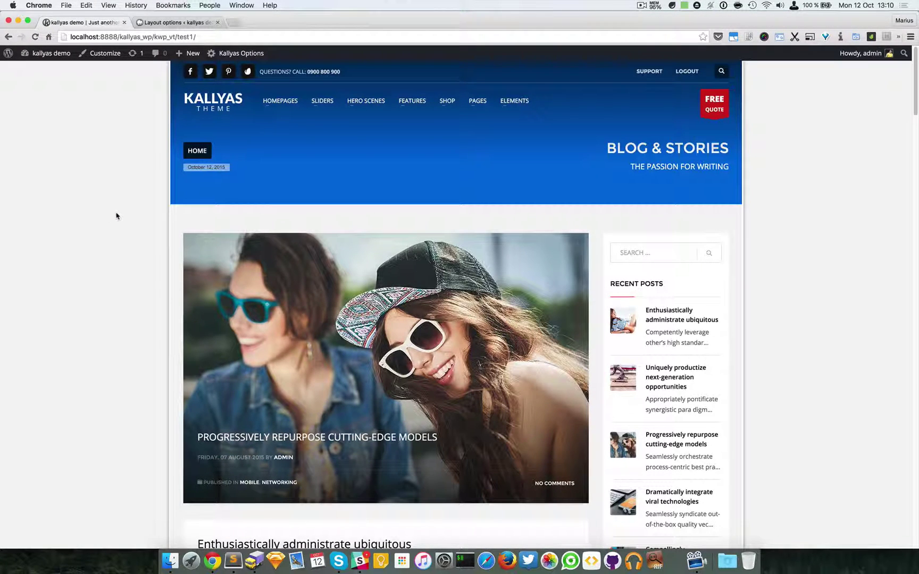
{"action": "mouse_move", "coordinate": [366, 100]}
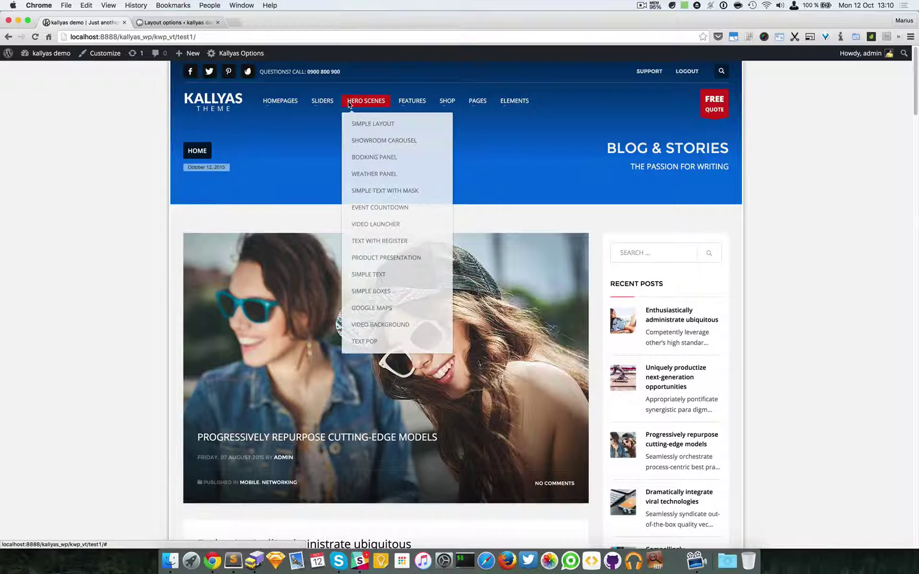
Preview the Simple Layout hero scene full-width versus the boxed homepage, then return to Layout options.
{"action": "left_click", "coordinate": [366, 126], "text": "super"}
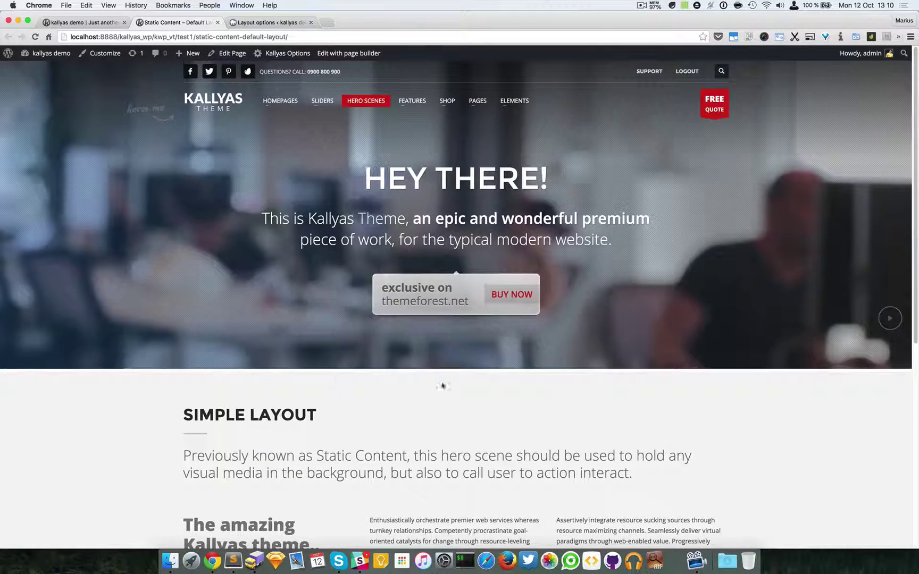
{"action": "left_click", "coordinate": [83, 23]}
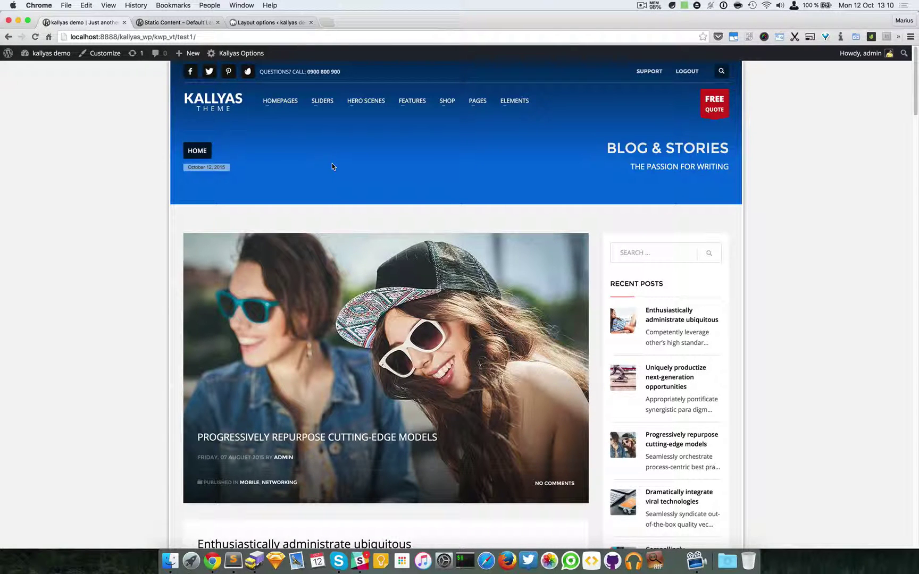
{"action": "left_click", "coordinate": [251, 23]}
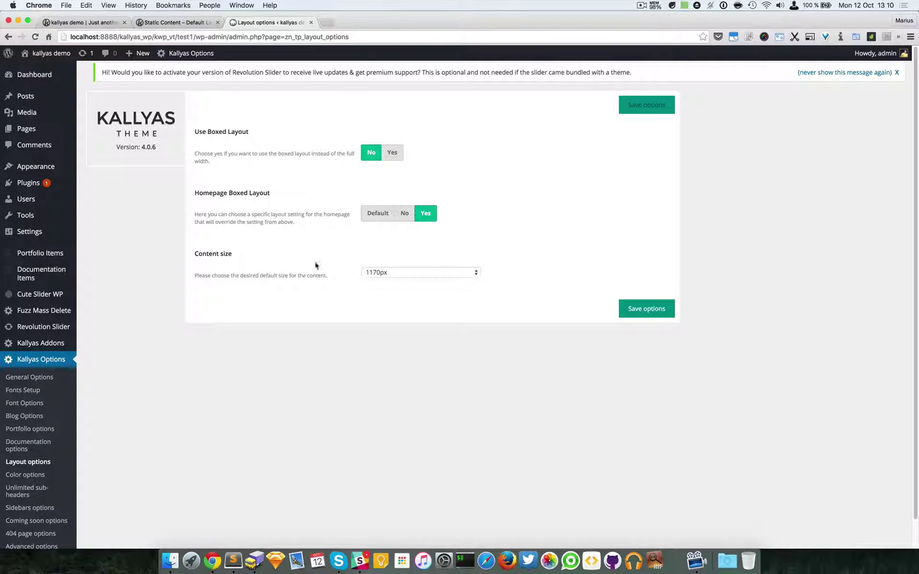
Set the default content size to 960px and save the layout options.
{"action": "left_click", "coordinate": [413, 273]}
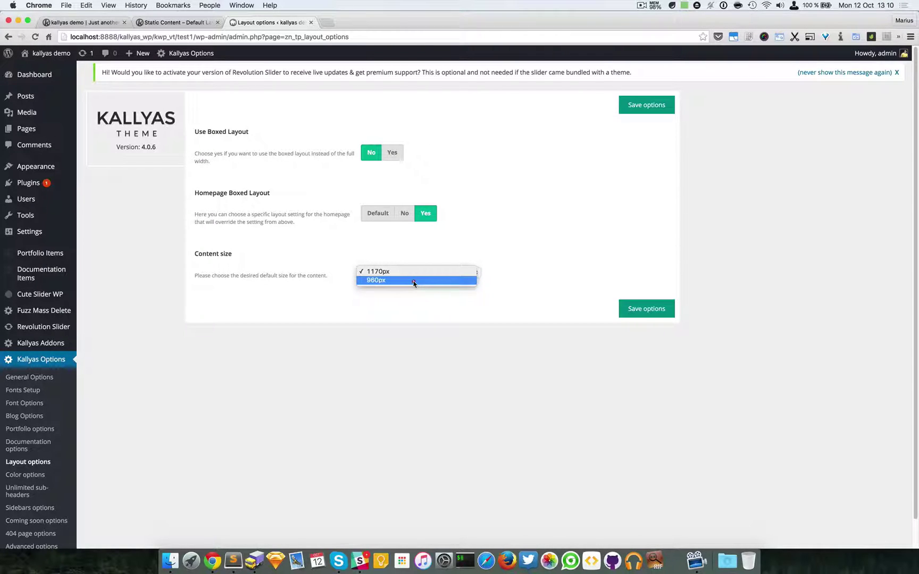
{"action": "left_click", "coordinate": [413, 282]}
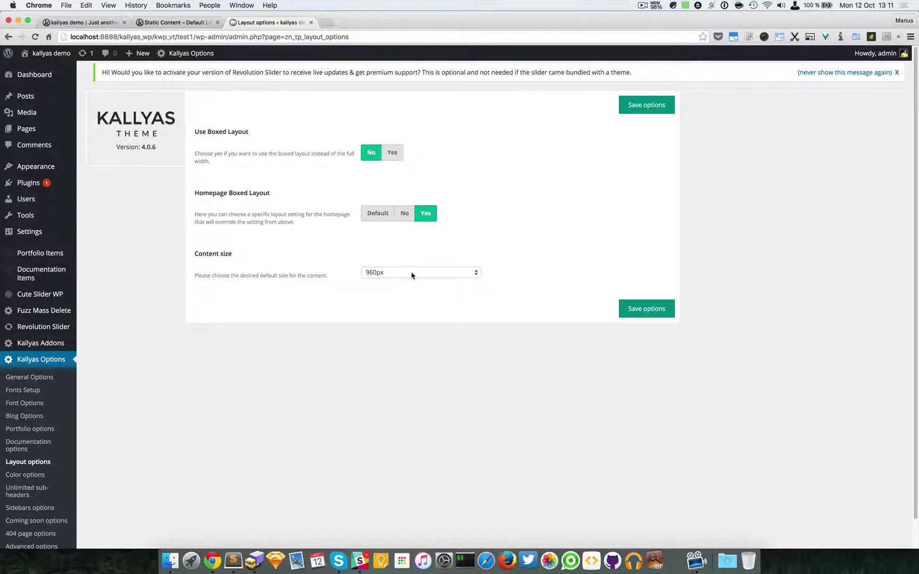
{"action": "left_click", "coordinate": [411, 273]}
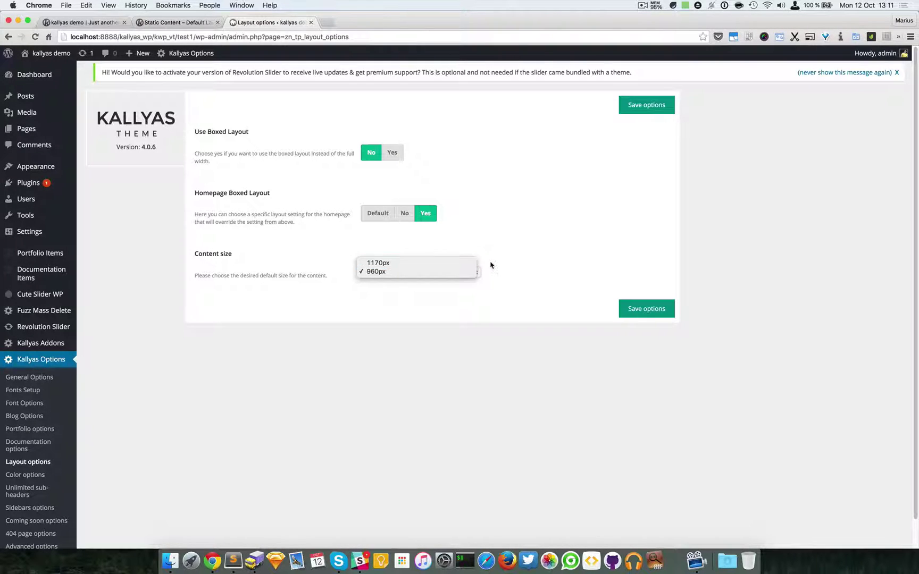
{"action": "left_click", "coordinate": [499, 262]}
{"action": "left_click", "coordinate": [479, 271]}
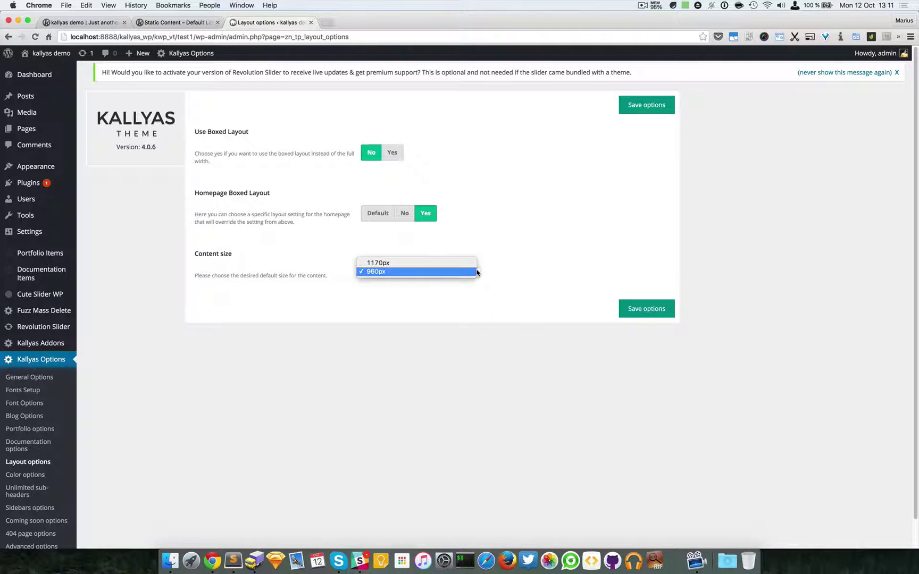
{"action": "left_click", "coordinate": [399, 271]}
{"action": "left_click", "coordinate": [399, 272]}
{"action": "left_click", "coordinate": [373, 273]}
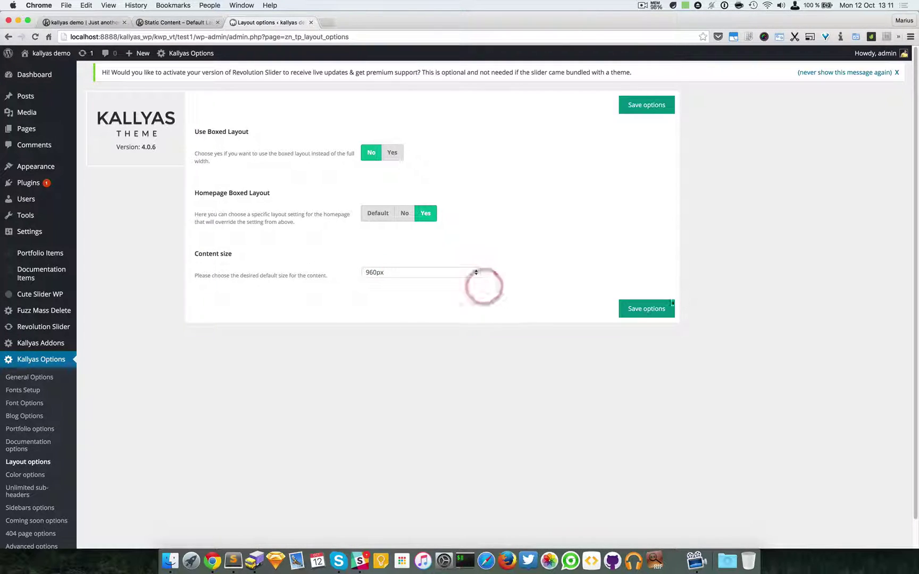
{"action": "left_click", "coordinate": [643, 309]}
{"action": "left_click", "coordinate": [72, 22]}
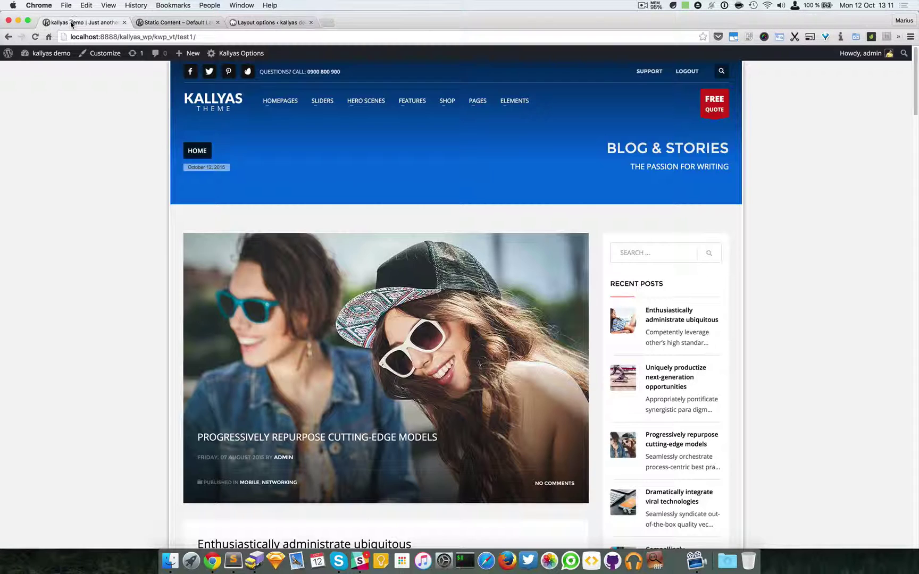
{"action": "left_click", "coordinate": [34, 36]}
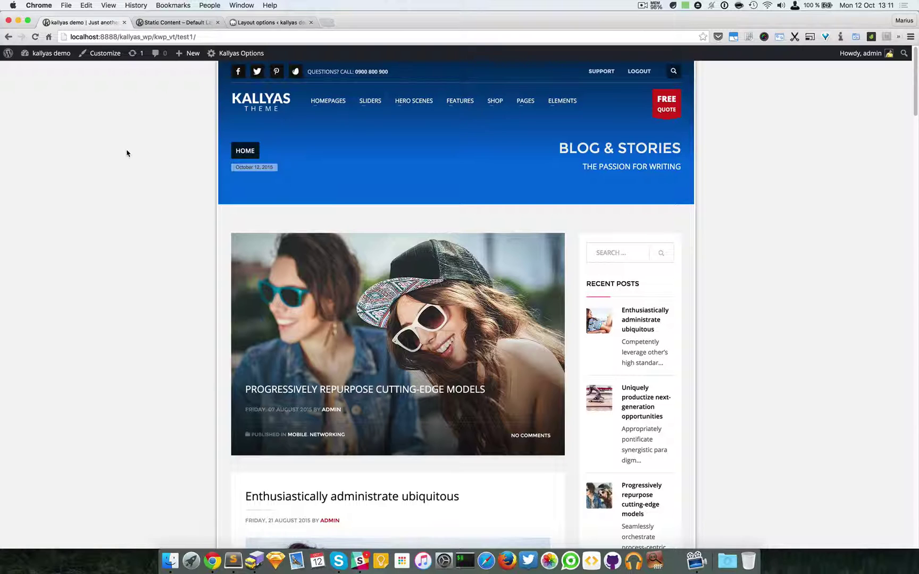
{"action": "left_click", "coordinate": [177, 21]}
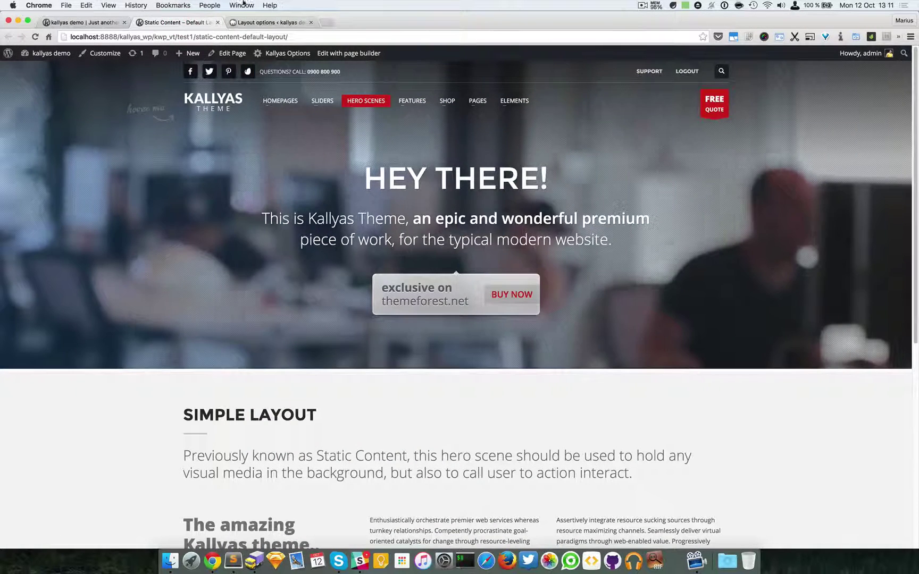
{"action": "left_click", "coordinate": [254, 22]}
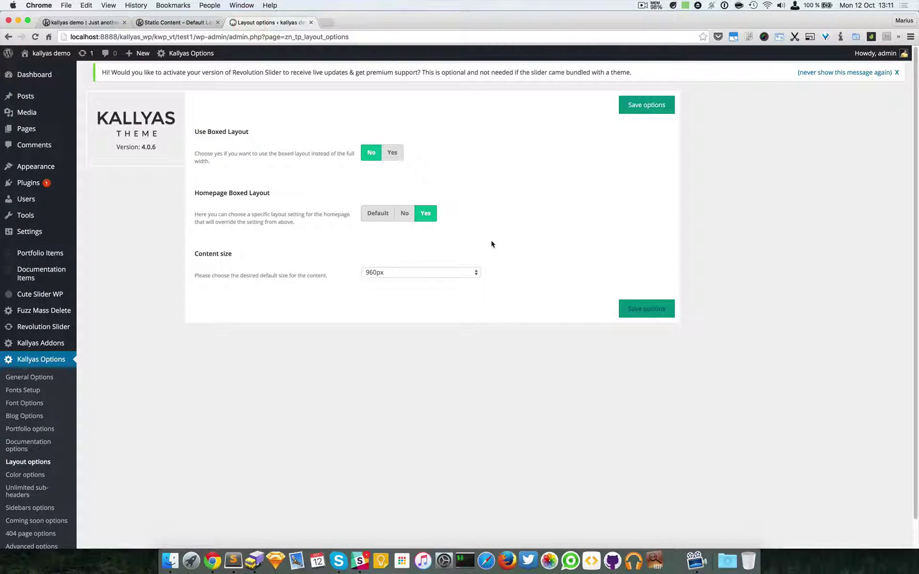
Set the default content size back to 1170px and save the layout options.
{"action": "left_click", "coordinate": [429, 279]}
{"action": "left_click", "coordinate": [441, 266]}
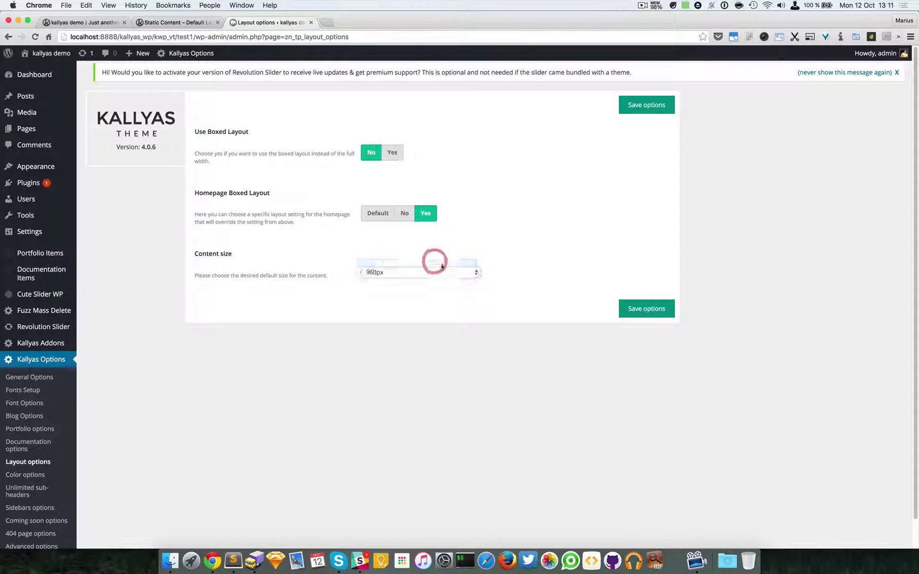
{"action": "left_click", "coordinate": [663, 312]}
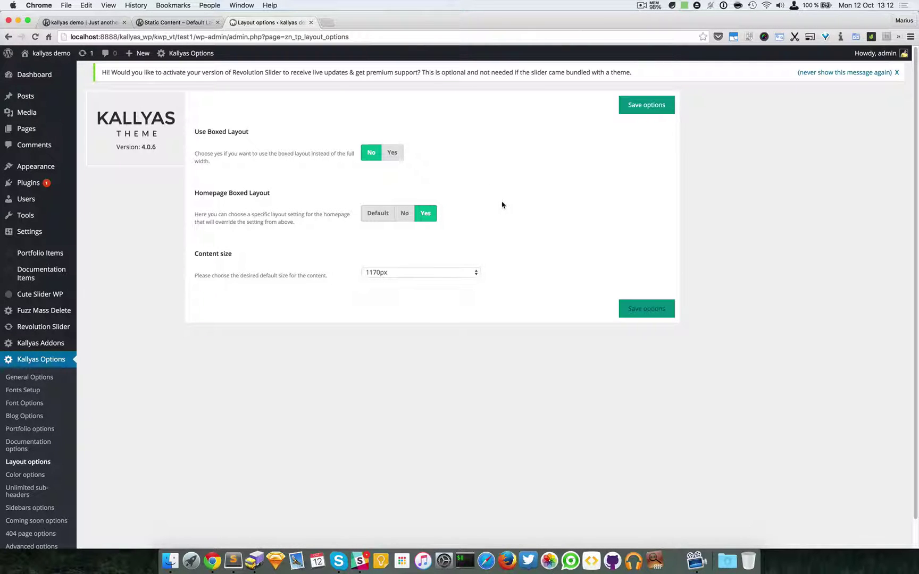
{"action": "left_click", "coordinate": [497, 195]}
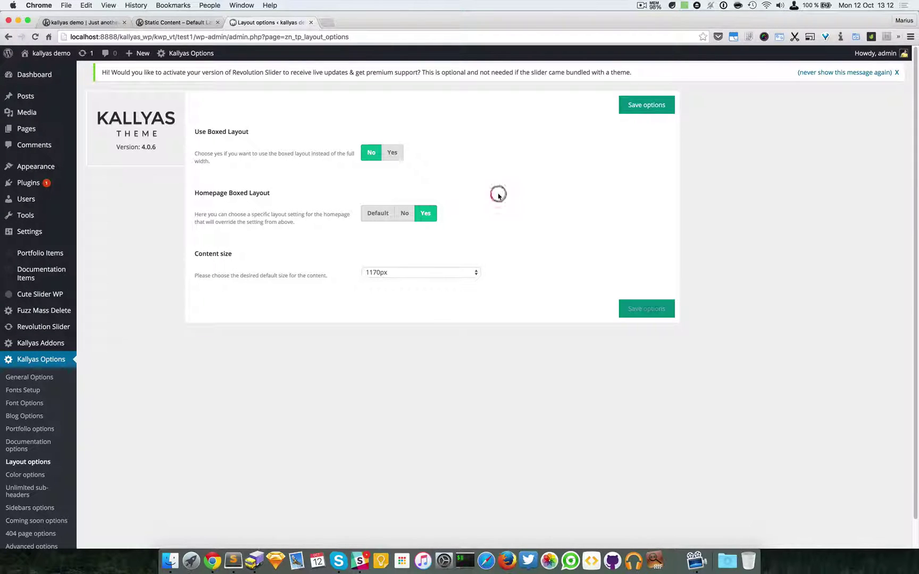